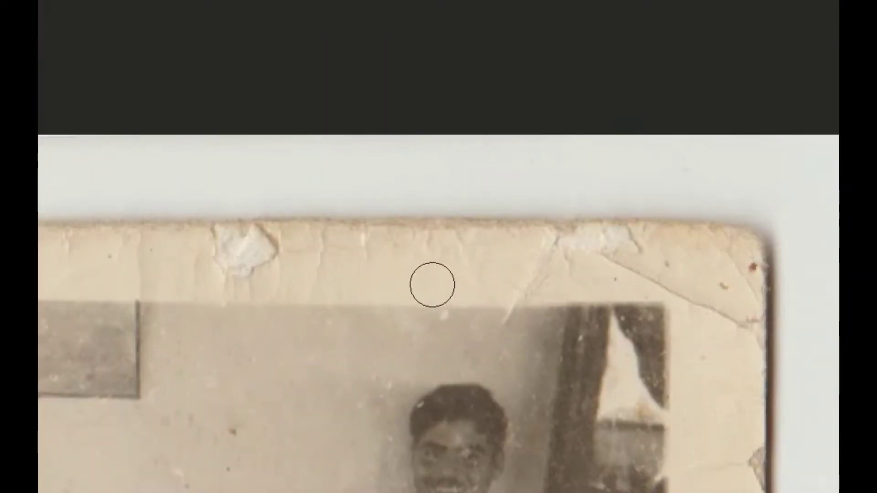
# - Clone out the white tears in the top border and the white scratch on the wall
pyautogui.moveTo(264, 251); pyautogui.dragTo(248, 268)
pyautogui.click(558, 250)
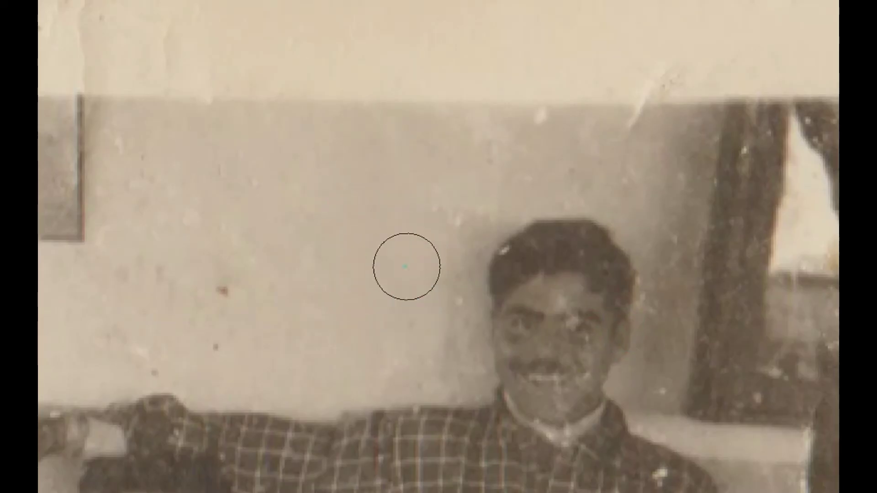
pyautogui.moveTo(630, 139); pyautogui.dragTo(573, 153)
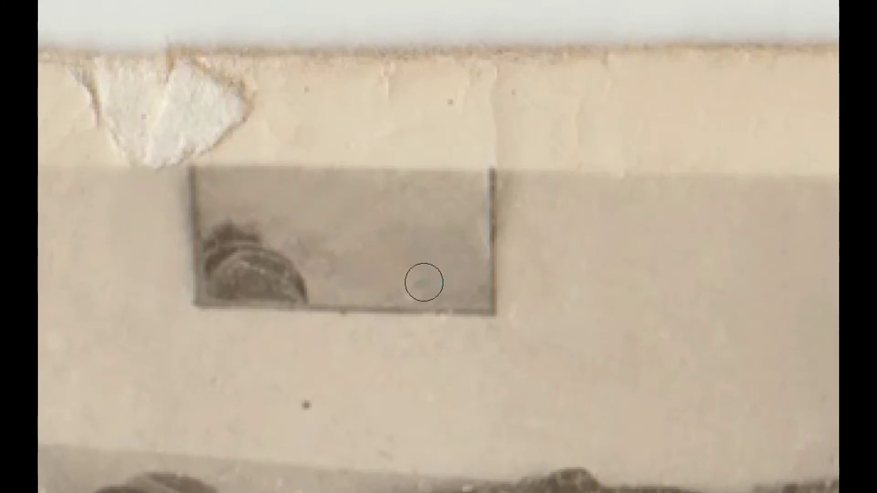
pyautogui.click(492, 104)
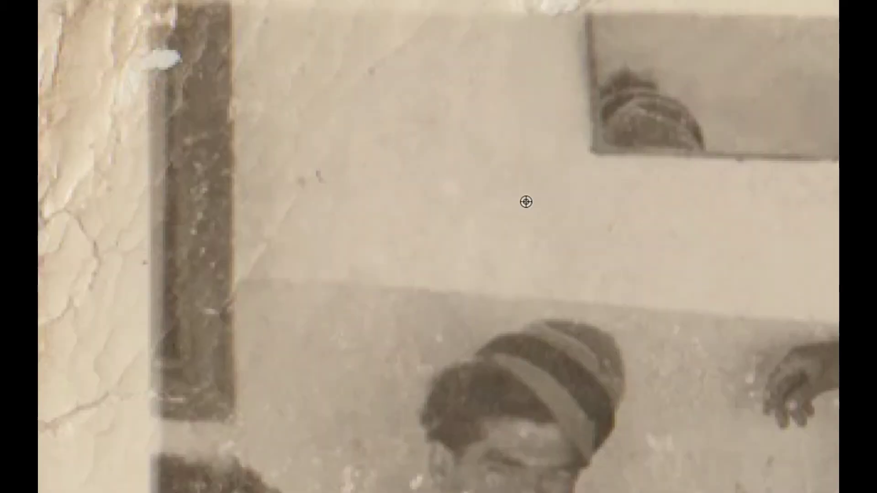
pyautogui.click(459, 184)
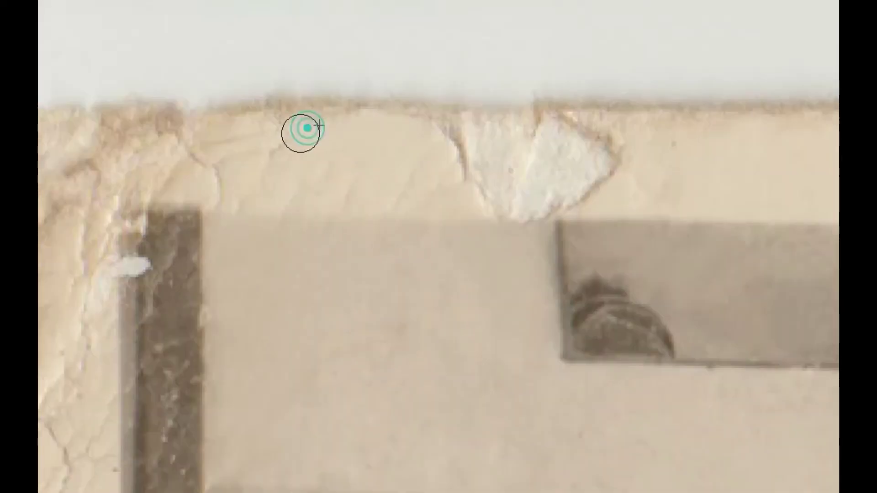
# - Cover the dark tear edge, the top-border white patch and the speck beside the dark frame
pyautogui.moveTo(466, 155); pyautogui.dragTo(421, 148)
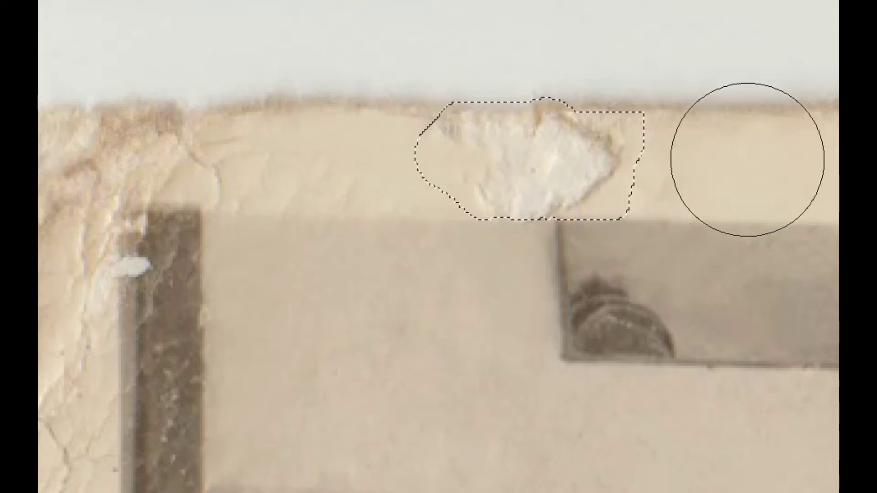
pyautogui.moveTo(607, 155); pyautogui.dragTo(453, 150)
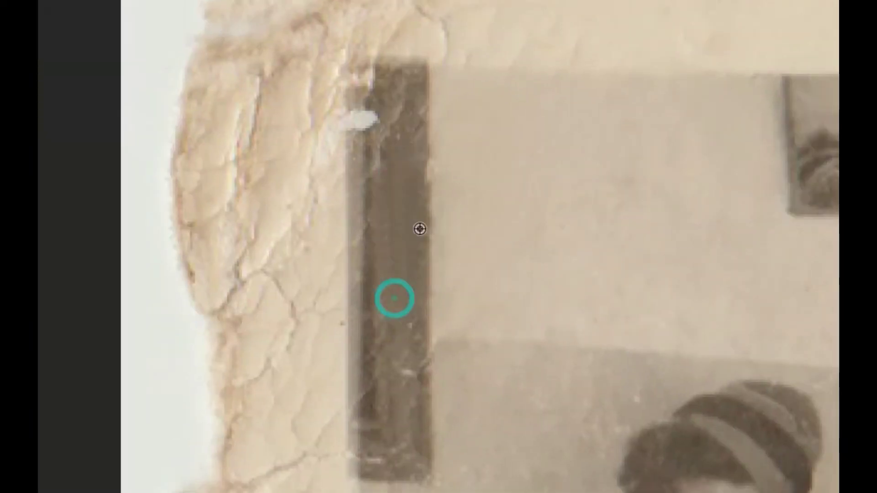
pyautogui.moveTo(361, 120); pyautogui.dragTo(387, 120)
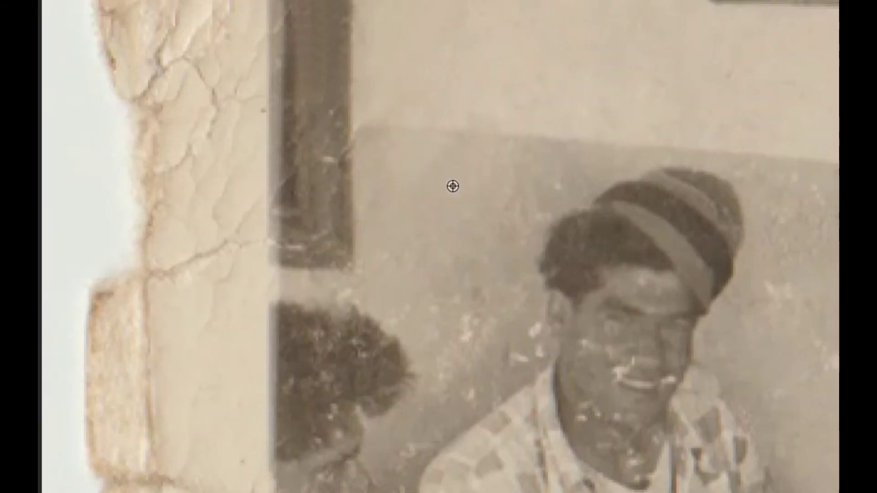
pyautogui.click(507, 297)
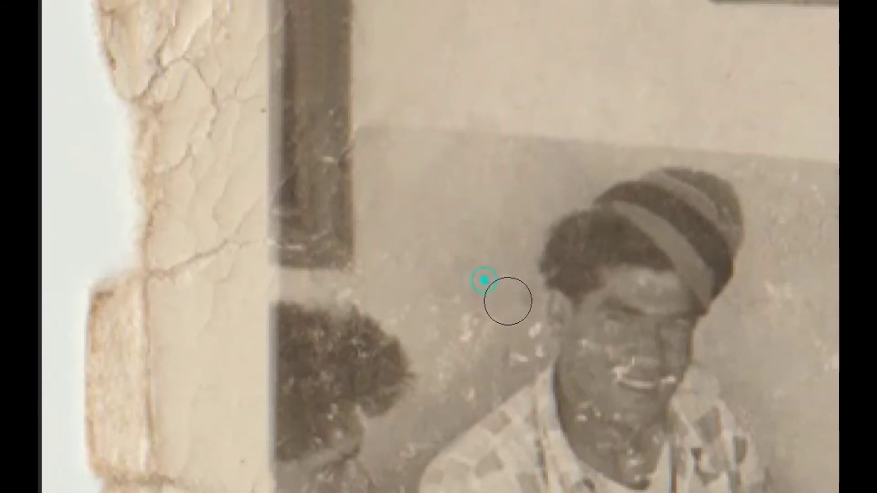
pyautogui.click(679, 154)
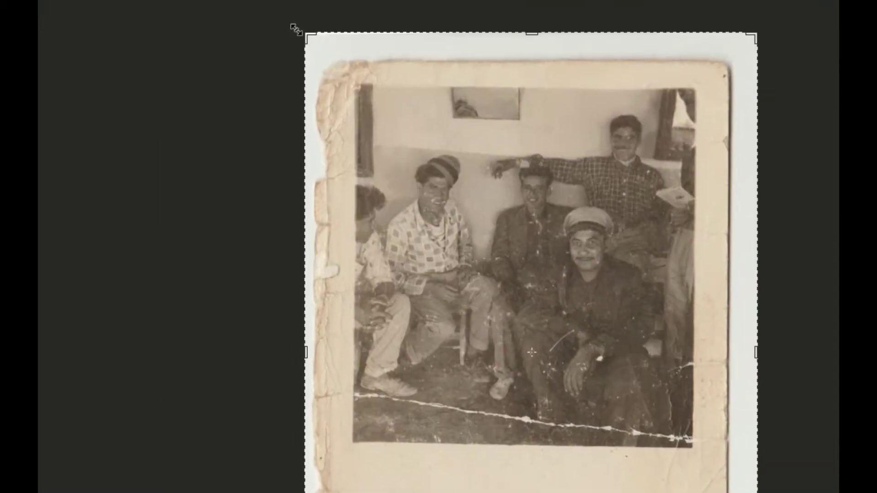
# - Crop the photo's right side slightly inward, then Quick Select the torn left border strip
pyautogui.press('c')
pyautogui.moveTo(652, 250); pyautogui.dragTo(632, 249)
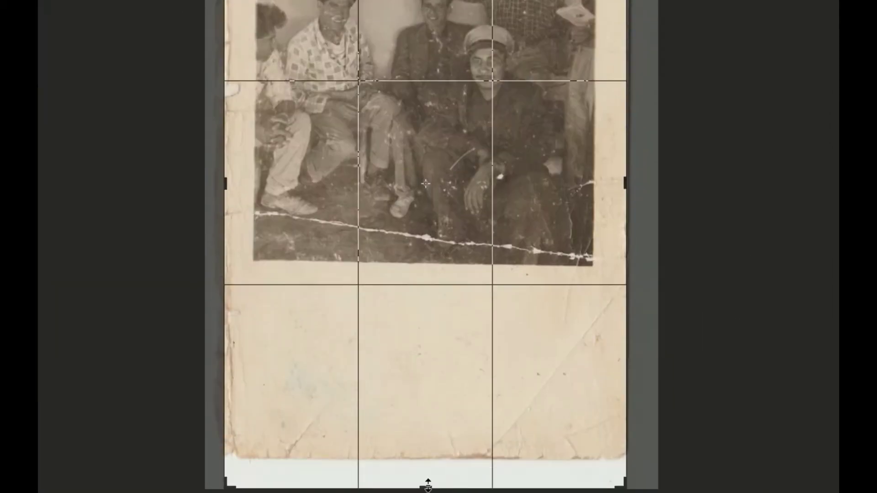
pyautogui.press('Return')
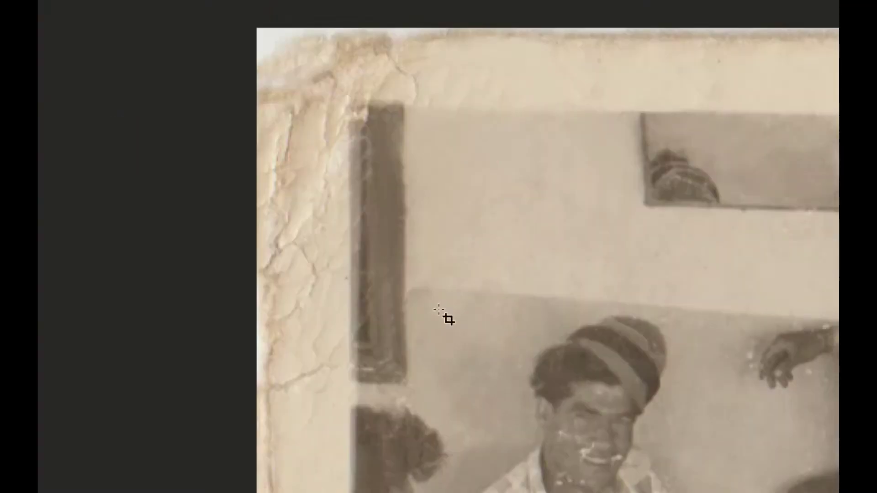
pyautogui.press('w')
pyautogui.moveTo(307, 201); pyautogui.dragTo(332, 210)
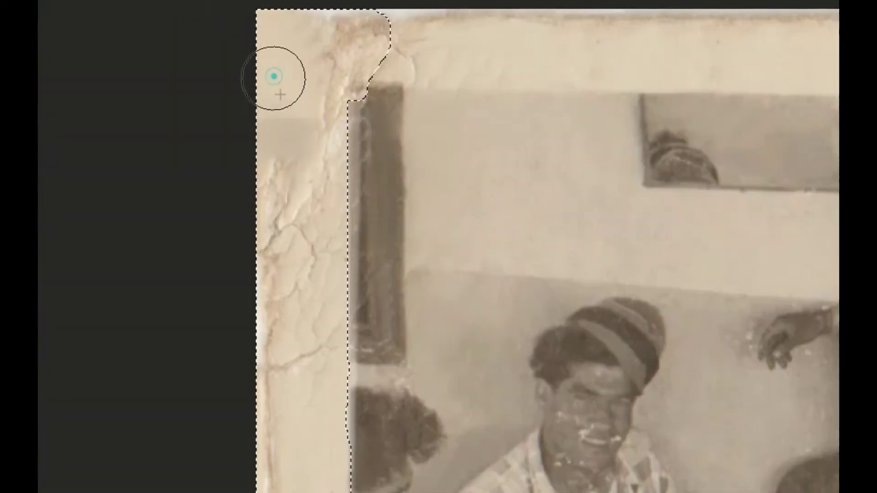
# - Clone clean cream paper over the cracks in the left border and top-left corner
pyautogui.click(301, 35)
pyautogui.moveTo(320, 361); pyautogui.dragTo(319, 280)
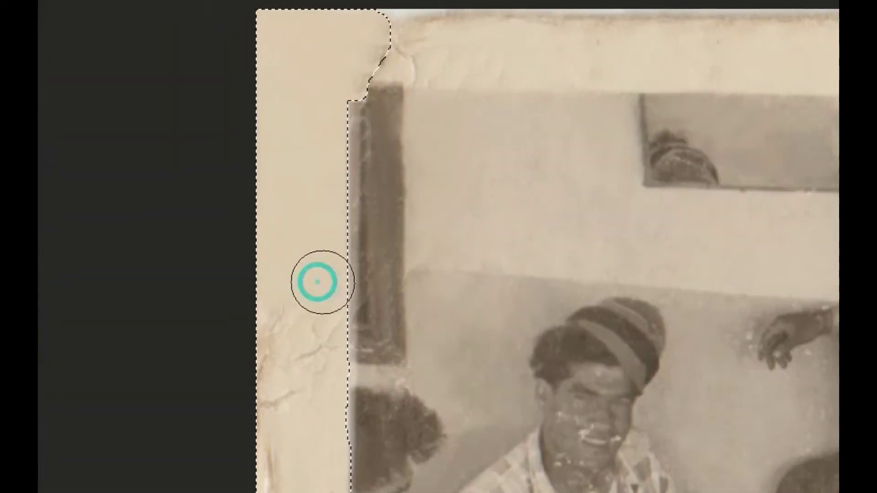
pyautogui.scroll(-5, 282, 236)
pyautogui.scroll(-4, 311, 236)
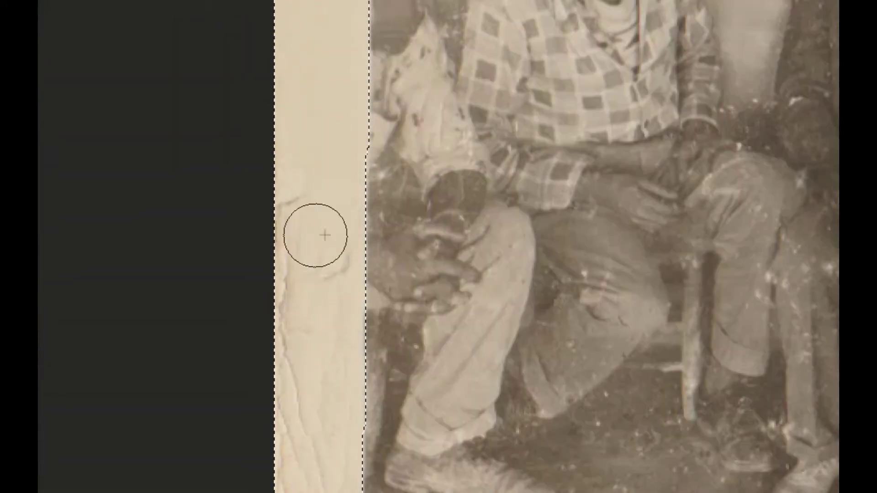
pyautogui.scroll(-4, 339, 421)
pyautogui.moveTo(293, 169); pyautogui.dragTo(342, 298)
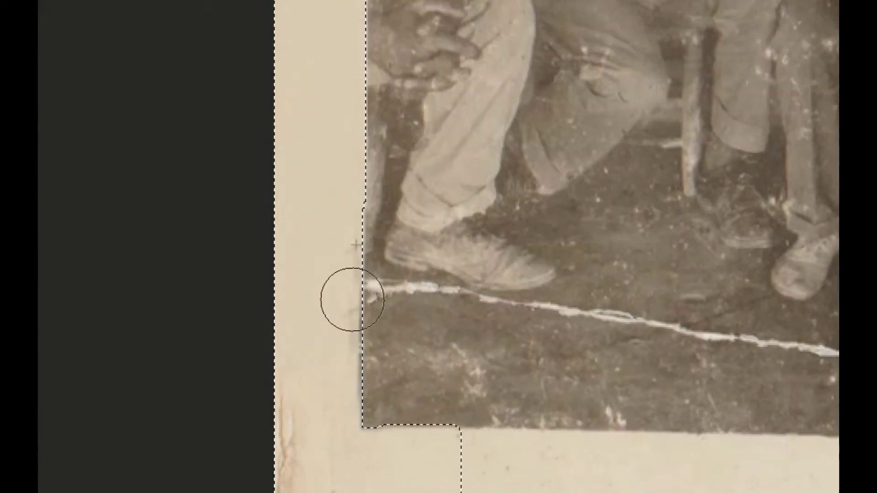
pyautogui.scroll(-3, 343, 297)
pyautogui.click(337, 286)
pyautogui.click(350, 397)
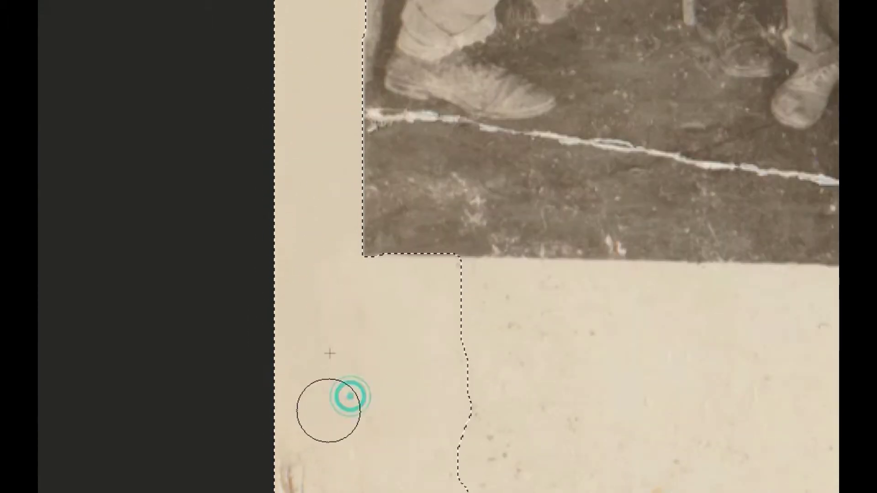
pyautogui.scroll(-6, 327, 410)
pyautogui.scroll(3, 345, 75)
pyautogui.scroll(-3, 417, 411)
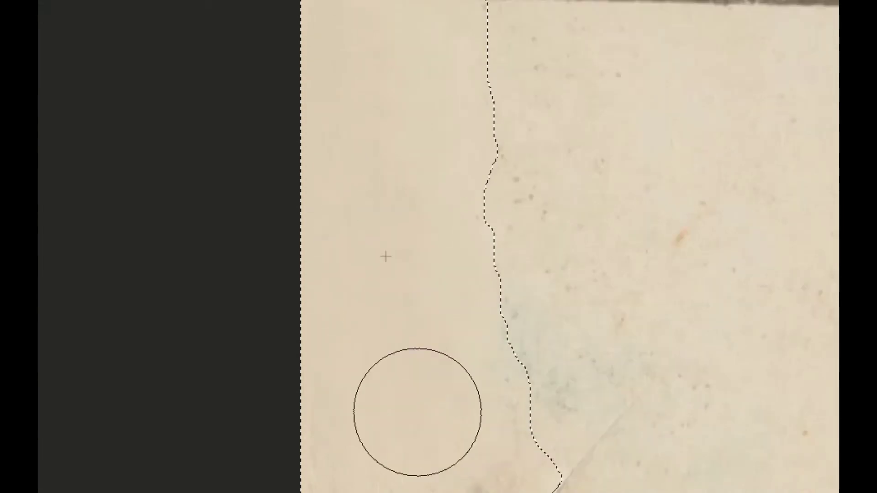
# - Remove the diagonal crease and brown spots from the bottom margin
pyautogui.moveTo(471, 357); pyautogui.dragTo(347, 342)
pyautogui.scroll(-3, 347, 342)
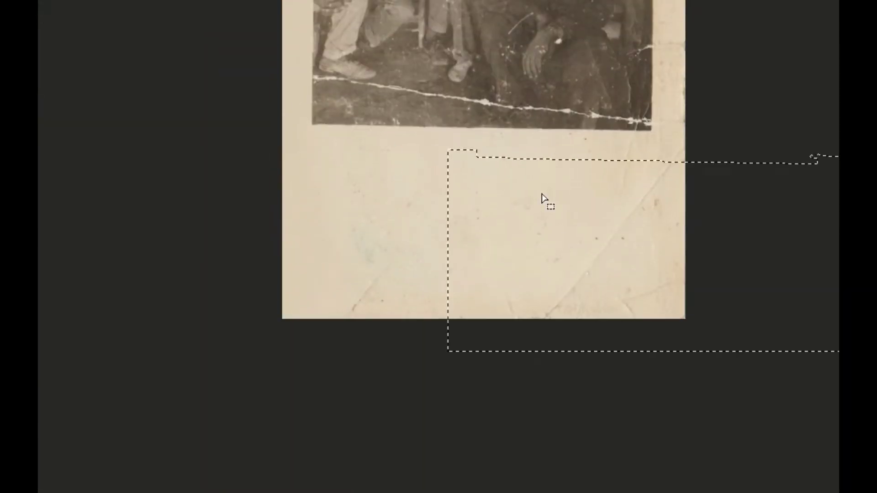
pyautogui.scroll(4, 499, 98)
pyautogui.hscroll(3, 498, 97)
pyautogui.scroll(-3, 294, 157)
pyautogui.scroll(-5, 460, 268)
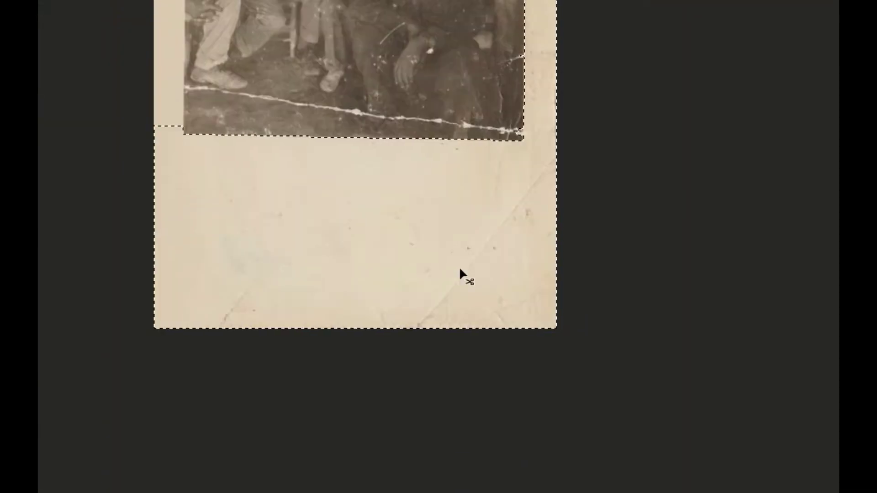
pyautogui.scroll(4, 355, 215)
pyautogui.scroll(5, 311, 363)
pyautogui.hscroll(3, 310, 363)
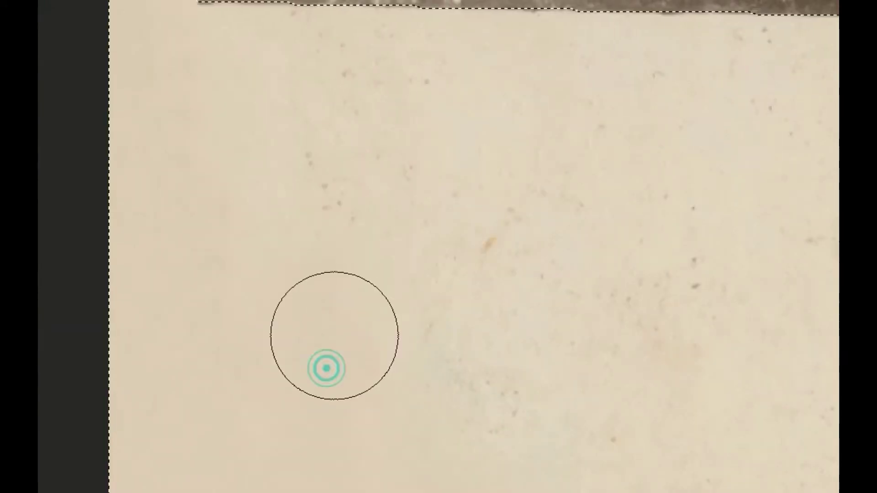
pyautogui.hscroll(3, 121, 153)
pyautogui.scroll(-5, 306, 329)
pyautogui.scroll(8, 692, 245)
pyautogui.hscroll(2, 691, 244)
pyautogui.moveTo(470, 336); pyautogui.dragTo(627, 308)
pyautogui.moveTo(521, 188); pyautogui.dragTo(604, 319)
# - Brush out the remaining bottom-margin marks and fit the whole photo on screen
pyautogui.scroll(-5, 605, 319)
pyautogui.moveTo(522, 429); pyautogui.dragTo(619, 333)
pyautogui.moveTo(471, 200); pyautogui.dragTo(692, 289)
pyautogui.hotkey('ctrl', '0')
pyautogui.scroll(5, 507, 32)
pyautogui.scroll(2, 98, 127)
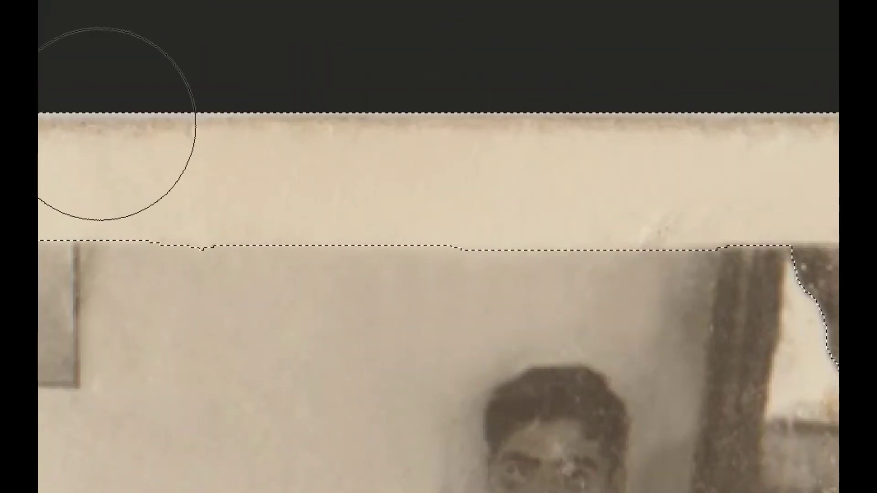
# - Lasso the top border strip and clone out its bright smear with a larger brush
pyautogui.hscroll(5, 640, 300)
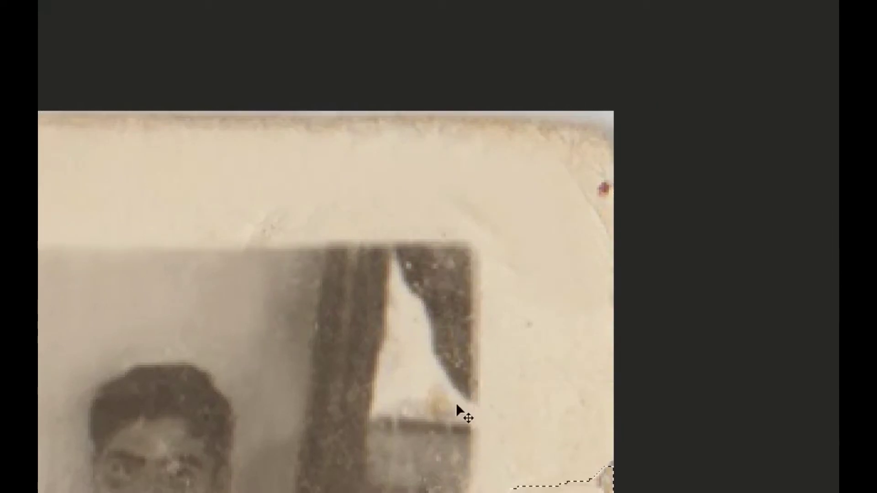
pyautogui.scroll(-3, 456, 405)
pyautogui.hscroll(2, 421, 362)
pyautogui.scroll(-5, 328, 141)
pyautogui.scroll(-1, 347, 320)
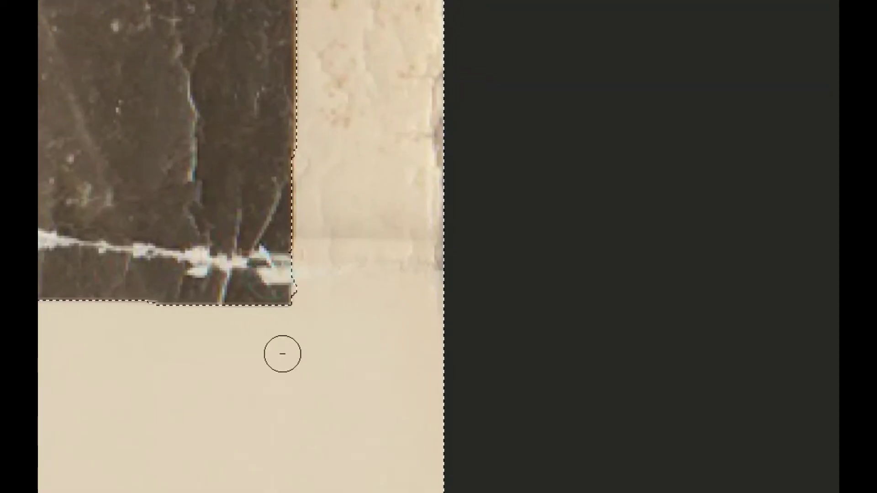
pyautogui.scroll(3, 320, 356)
pyautogui.hscroll(2, 296, 375)
pyautogui.scroll(5, 274, 357)
pyautogui.scroll(5, 249, 343)
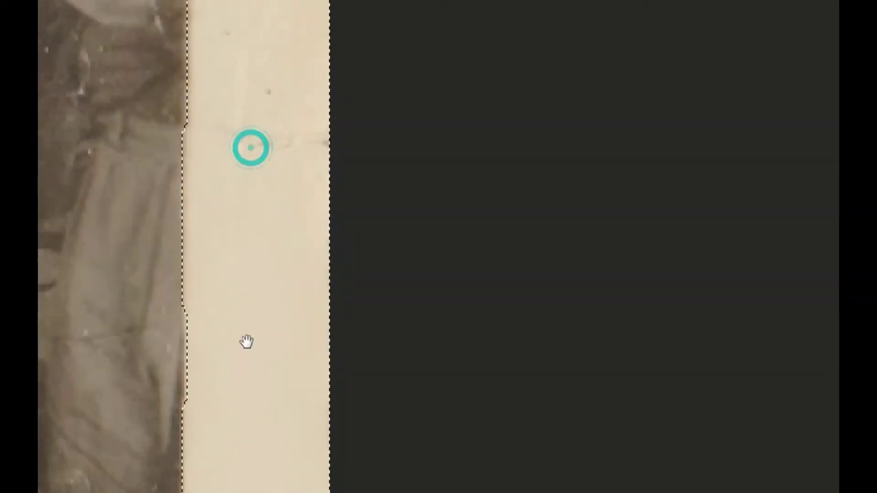
pyautogui.scroll(5, 251, 340)
pyautogui.scroll(3, 238, 297)
pyautogui.scroll(5, 232, 270)
pyautogui.hscroll(-5, 319, 319)
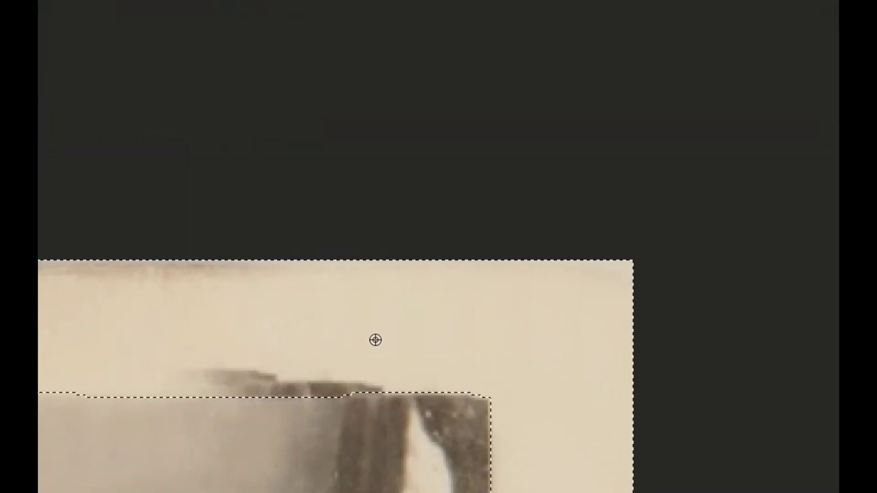
pyautogui.hscroll(-3, 503, 329)
pyautogui.scroll(-2, 325, 324)
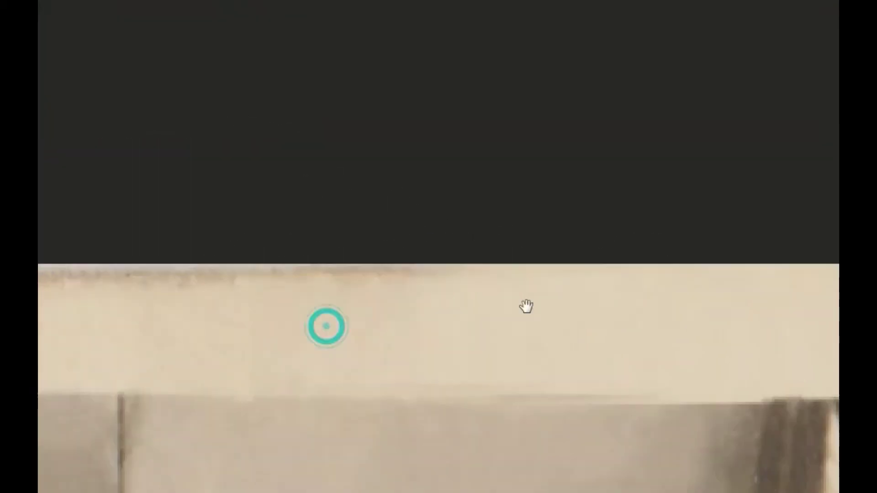
pyautogui.scroll(1, 309, 330)
pyautogui.hscroll(-10, 401, 364)
pyautogui.moveTo(183, 237); pyautogui.dragTo(642, 310)
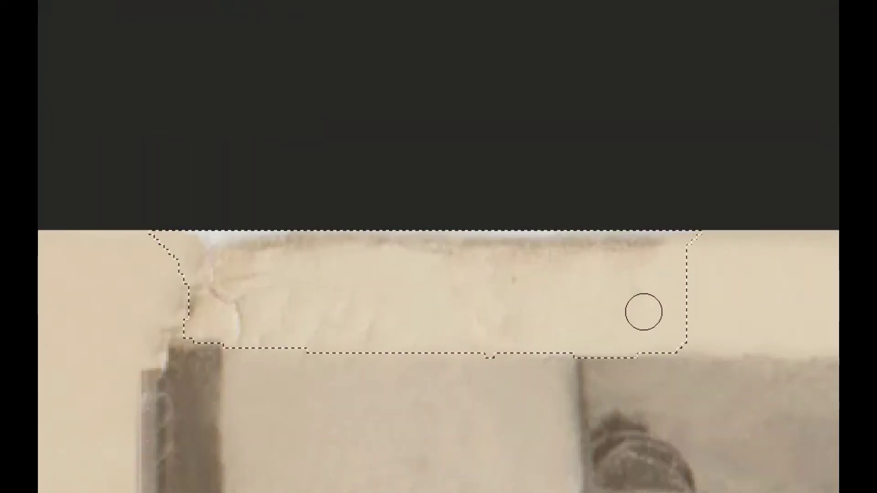
pyautogui.press(']')
pyautogui.press(']')
pyautogui.press(']')
pyautogui.moveTo(342, 286); pyautogui.dragTo(574, 275)
# - Clean the top-left border area, deselect, and dab out a remaining border blemish
pyautogui.moveTo(446, 289); pyautogui.dragTo(768, 297)
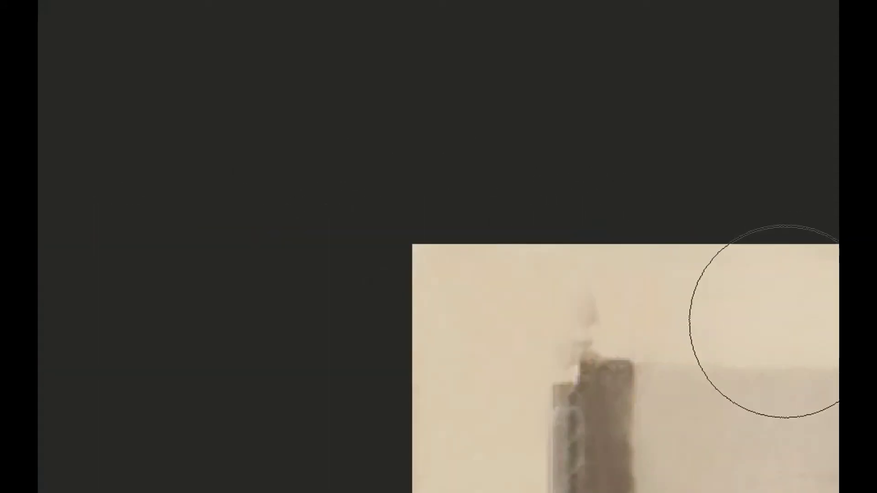
pyautogui.moveTo(475, 301); pyautogui.dragTo(513, 284)
pyautogui.hotkey('ctrl', 'd')
pyautogui.press('[')
pyautogui.press('[')
pyautogui.press('[')
pyautogui.click(718, 276)
# - Fit the photo on screen and Quick Select the picture area inside the border
pyautogui.scroll(3, 507, 358)
pyautogui.keyDown('alt'); pyautogui.scroll(-1, 491, 264); pyautogui.keyUp('alt')
pyautogui.keyDown('alt'); pyautogui.scroll(-2, 486, 251); pyautogui.keyUp('alt')
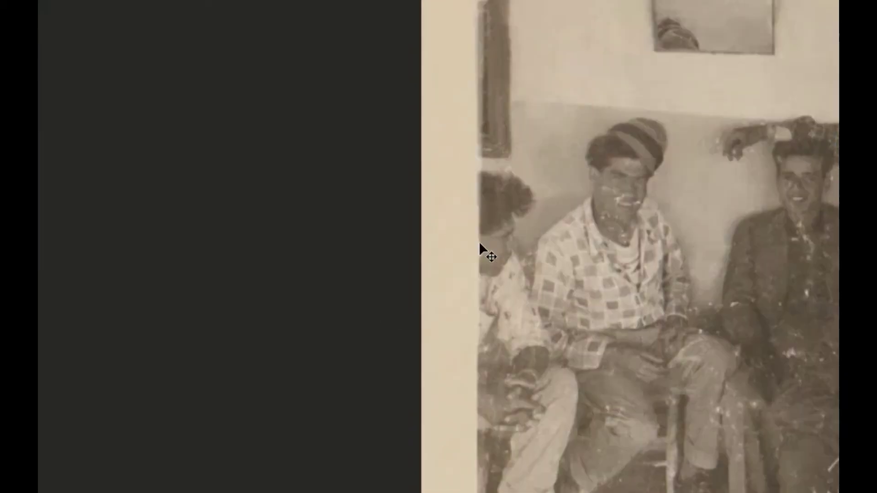
pyautogui.keyDown('alt'); pyautogui.scroll(-2, 486, 250); pyautogui.keyUp('alt')
pyautogui.moveTo(469, 206); pyautogui.dragTo(469, 230)
pyautogui.keyDown('alt'); pyautogui.scroll(3, 352, 353); pyautogui.keyUp('alt')
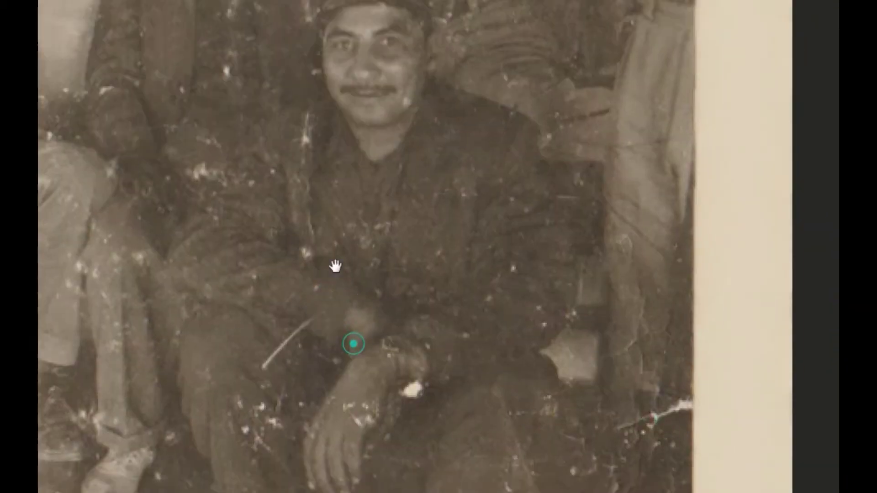
pyautogui.keyDown('alt'); pyautogui.scroll(2, 646, 269); pyautogui.keyUp('alt')
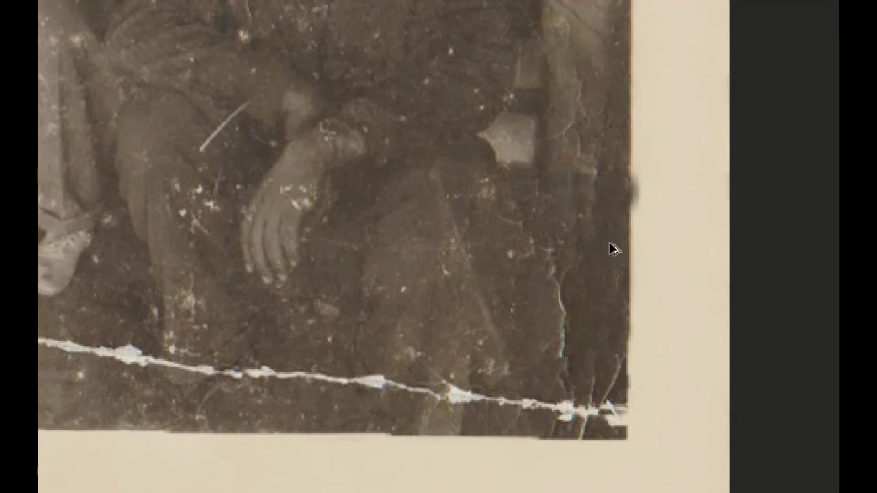
pyautogui.hotkey('ctrl', '0')
pyautogui.moveTo(358, 157); pyautogui.dragTo(354, 197)
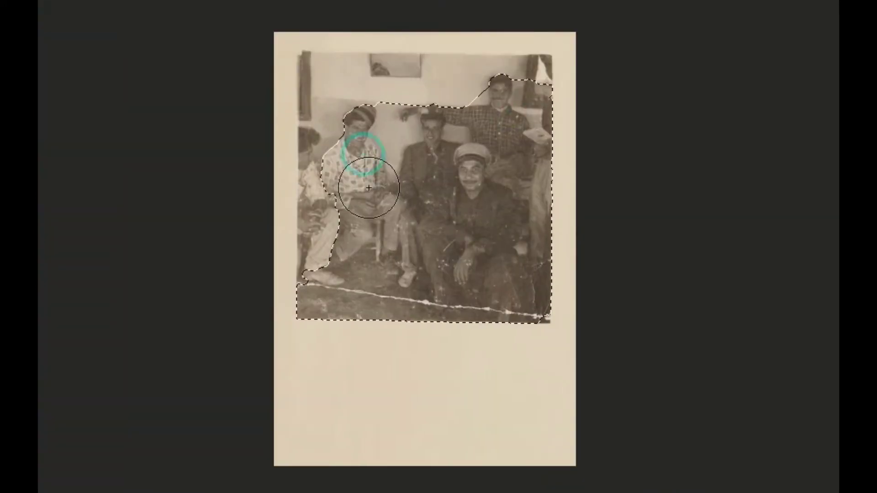
pyautogui.keyDown('alt'); pyautogui.scroll(3, 549, 320); pyautogui.keyUp('alt')
pyautogui.keyDown('alt'); pyautogui.scroll(2, 567, 352); pyautogui.keyUp('alt')
pyautogui.keyDown('alt'); pyautogui.scroll(-2, 632, 137); pyautogui.keyUp('alt')
# - Clone out the end of the white tear near the bottom-right corner
pyautogui.click(641, 178)
pyautogui.moveTo(641, 178); pyautogui.dragTo(542, 211)
pyautogui.moveTo(574, 181); pyautogui.dragTo(565, 132)
pyautogui.scroll(3, 545, 174)
# - Dab clean ground over the tear near the corner and along the bottom edge
pyautogui.click(333, 169)
pyautogui.click(391, 366)
pyautogui.click(393, 339)
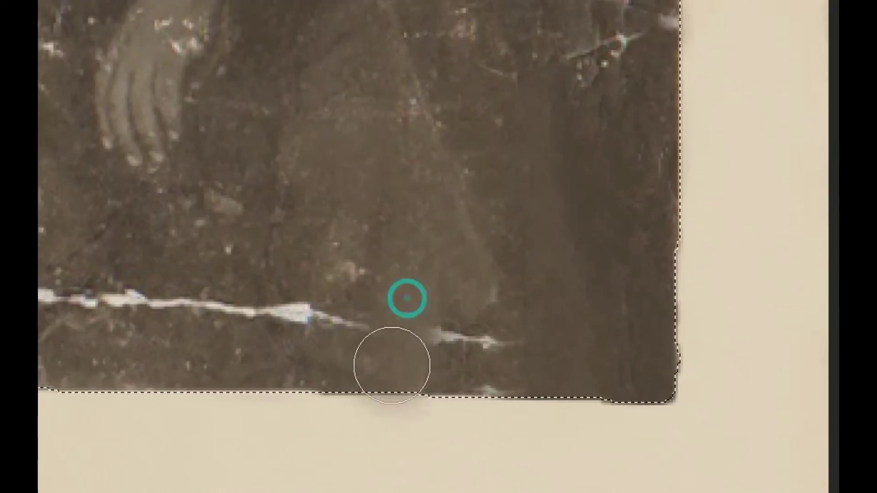
pyautogui.click(515, 345)
pyautogui.click(337, 317)
pyautogui.click(274, 301)
# - Paint the tear out leftward across the floor until its left end blends in
pyautogui.moveTo(274, 301)
pyautogui.mouseDown()
pyautogui.moveTo(434, 278)
pyautogui.moveTo(256, 274)
pyautogui.moveTo(227, 282)
pyautogui.moveTo(405, 321)
pyautogui.moveTo(294, 290)
pyautogui.moveTo(262, 337)
pyautogui.moveTo(225, 267)
pyautogui.moveTo(162, 290)
pyautogui.moveTo(100, 271)
pyautogui.mouseUp()
pyautogui.moveTo(100, 271); pyautogui.dragTo(356, 284)
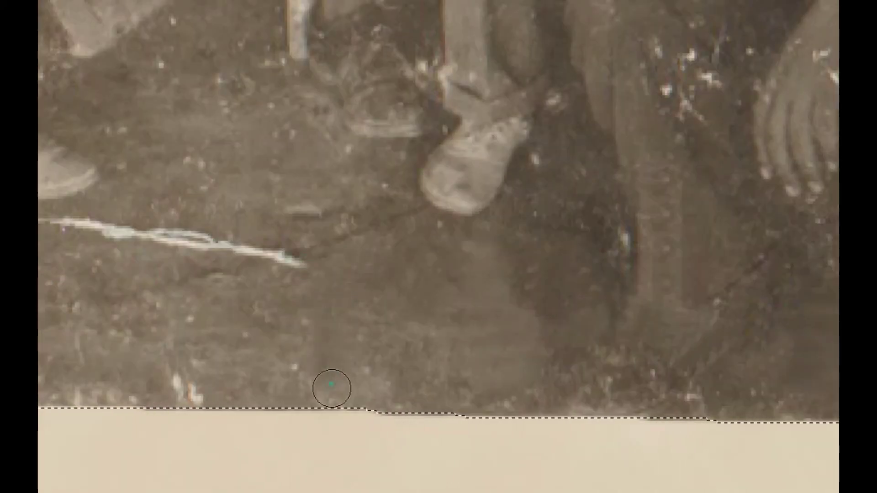
pyautogui.moveTo(264, 308)
pyautogui.mouseDown()
pyautogui.moveTo(295, 235)
pyautogui.moveTo(236, 252)
pyautogui.mouseUp()
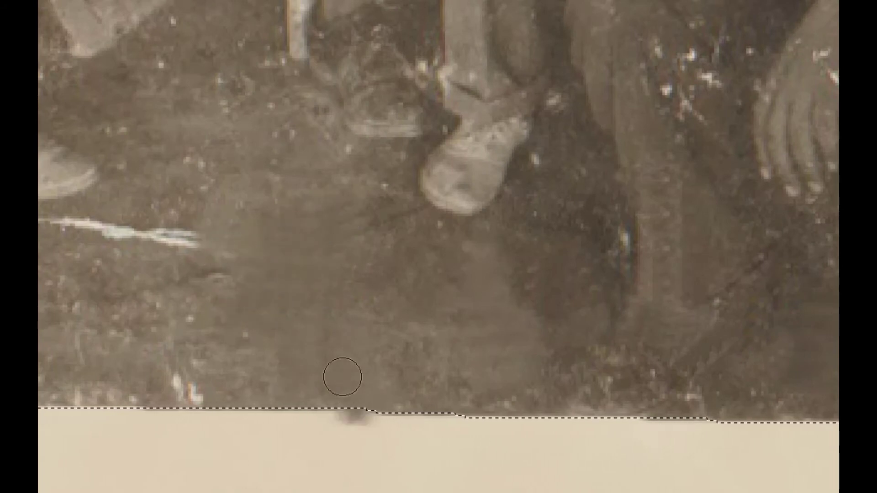
pyautogui.moveTo(163, 240); pyautogui.dragTo(446, 254)
pyautogui.moveTo(341, 401)
pyautogui.mouseDown()
pyautogui.moveTo(270, 405)
pyautogui.moveTo(215, 319)
pyautogui.moveTo(227, 239)
pyautogui.moveTo(149, 224)
pyautogui.mouseUp()
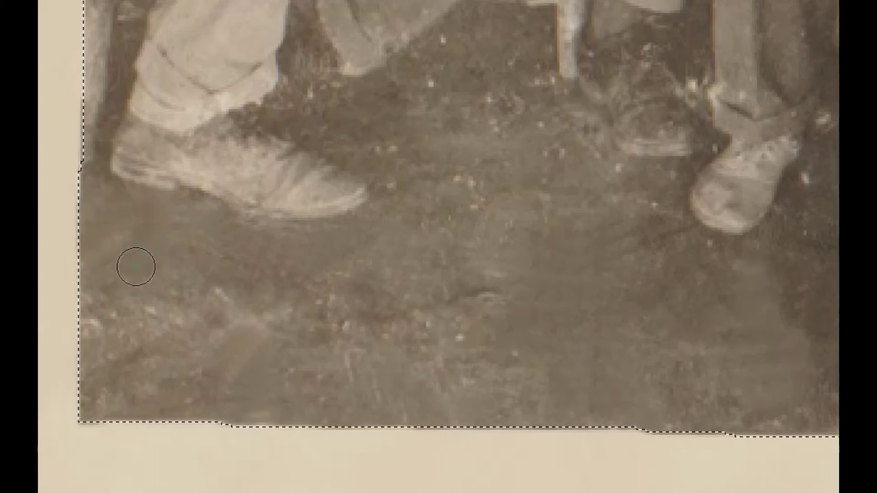
pyautogui.scroll(5, 336, 142)
pyautogui.scroll(-2, 232, 187)
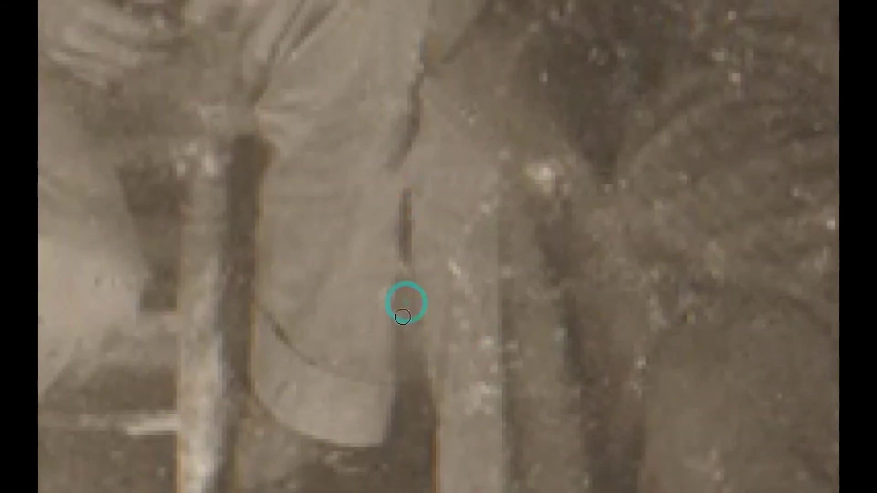
pyautogui.scroll(-4, 206, 179)
pyautogui.scroll(-4, 210, 153)
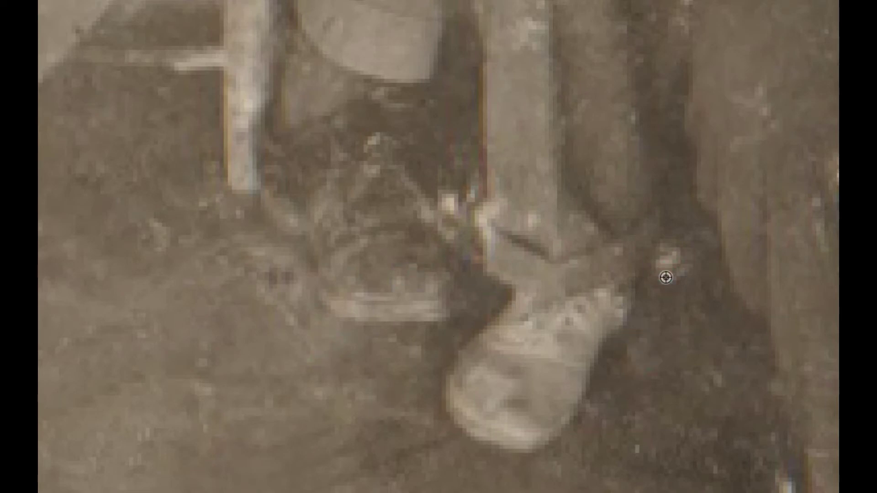
pyautogui.scroll(2, 488, 168)
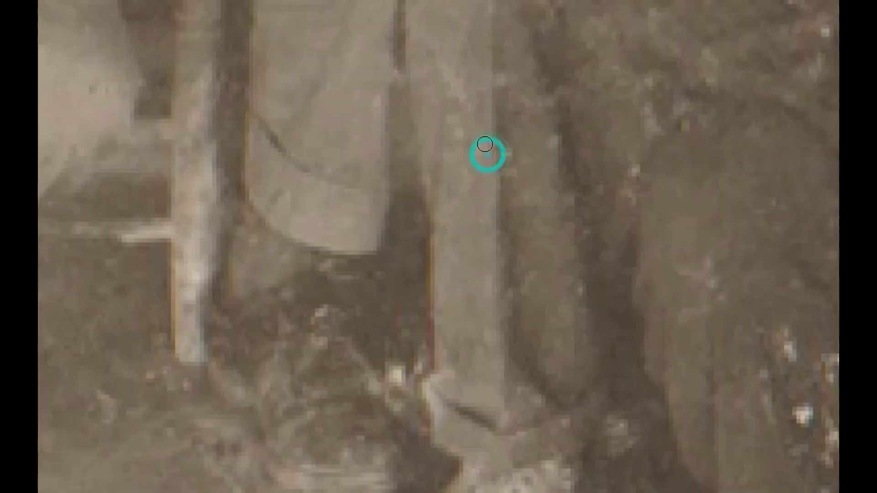
pyautogui.scroll(3, 421, 232)
pyautogui.scroll(-3, 406, 301)
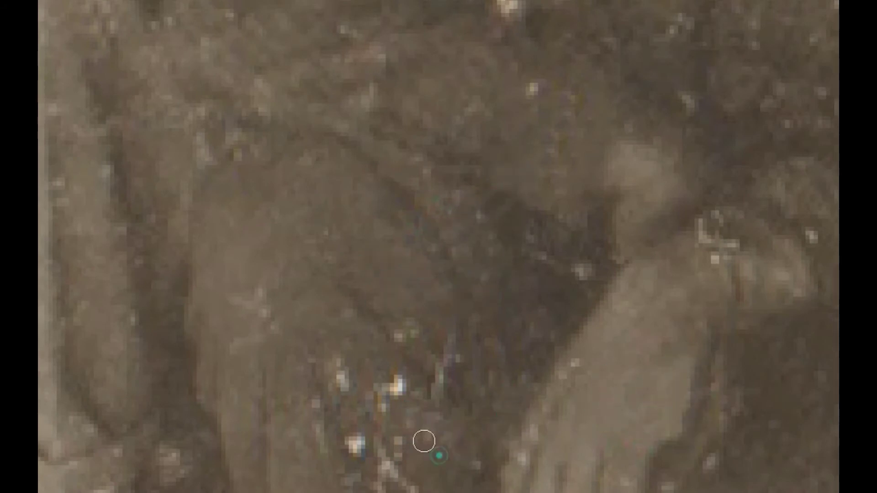
pyautogui.scroll(-2, 402, 461)
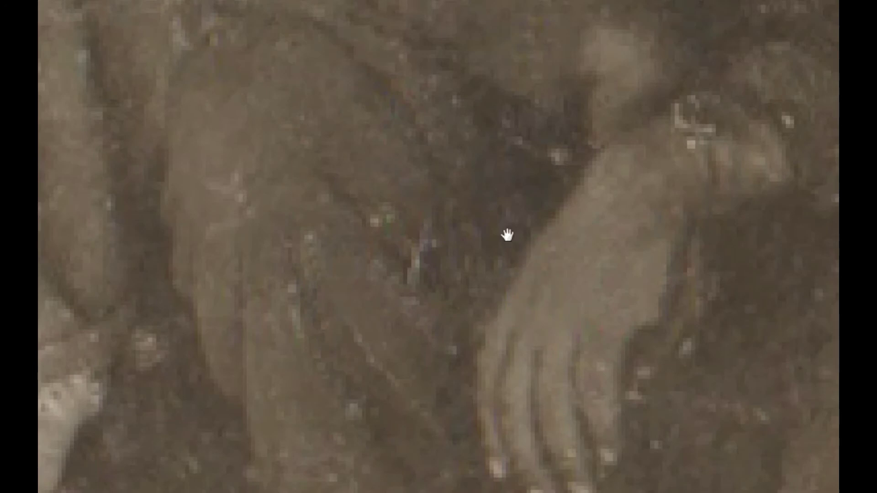
pyautogui.scroll(-3, 618, 394)
pyautogui.scroll(-3, 618, 394)
pyautogui.scroll(5, 449, 274)
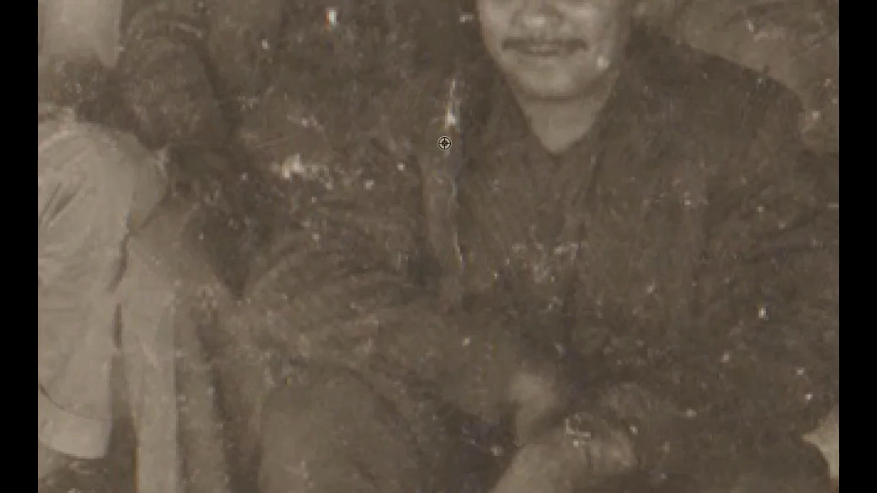
pyautogui.scroll(-3, 374, 186)
pyautogui.scroll(3, 417, 239)
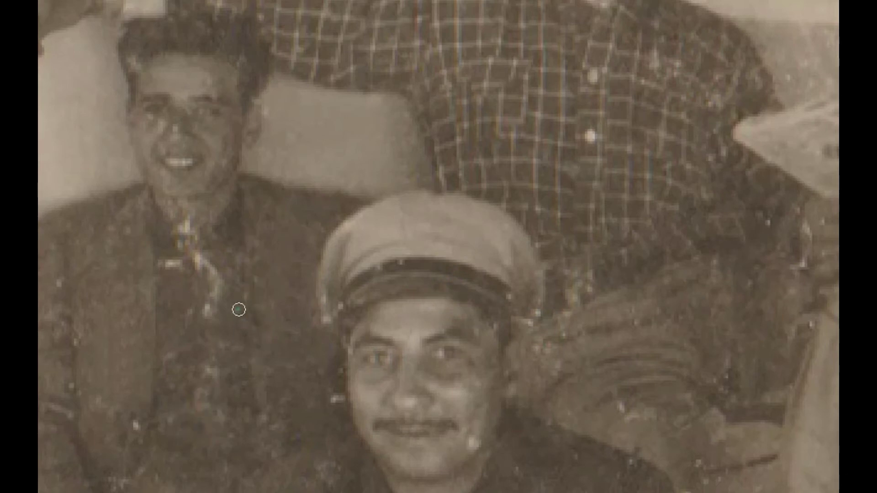
pyautogui.scroll(-3, 238, 310)
pyautogui.hscroll(2, 238, 309)
pyautogui.scroll(-1, 434, 433)
pyautogui.hscroll(2, 495, 326)
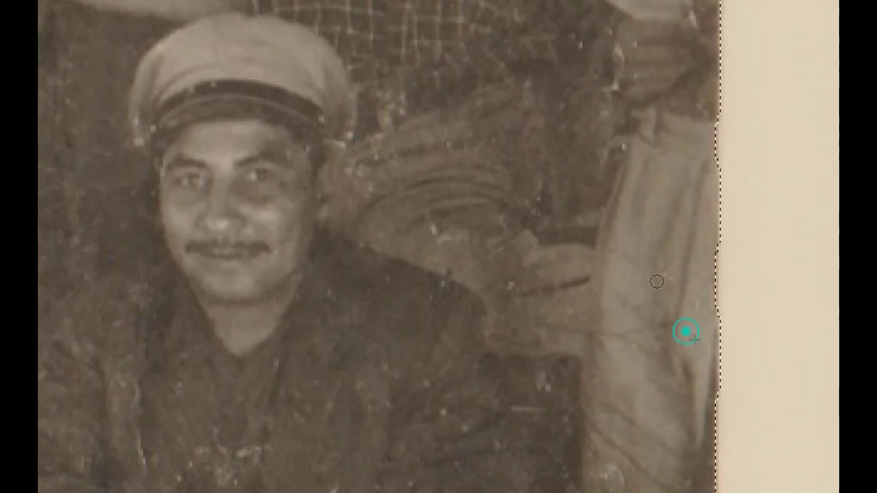
pyautogui.scroll(3, 568, 293)
pyautogui.scroll(4, 594, 365)
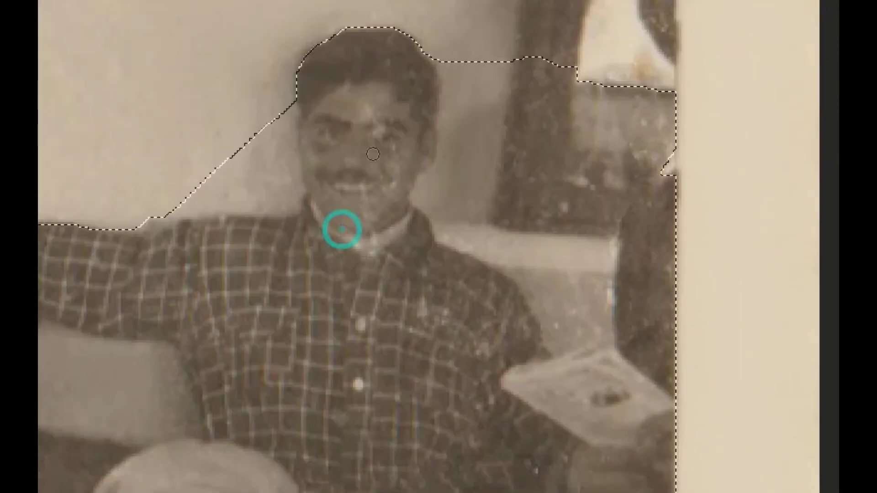
pyautogui.scroll(-2, 373, 154)
pyautogui.scroll(5, 352, 284)
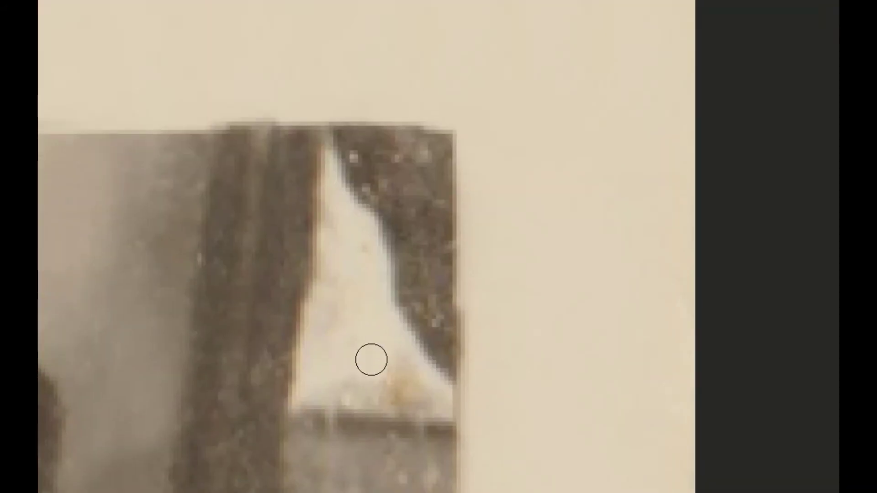
pyautogui.scroll(5, 578, 271)
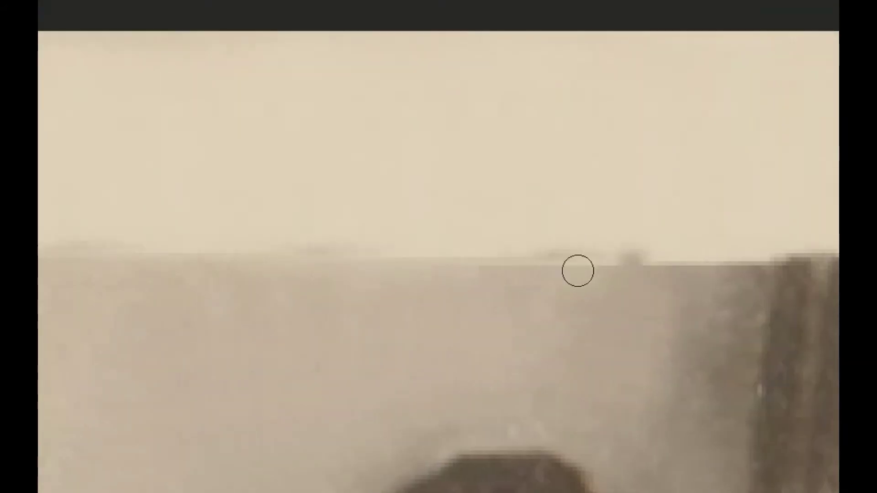
pyautogui.hscroll(3, 362, 241)
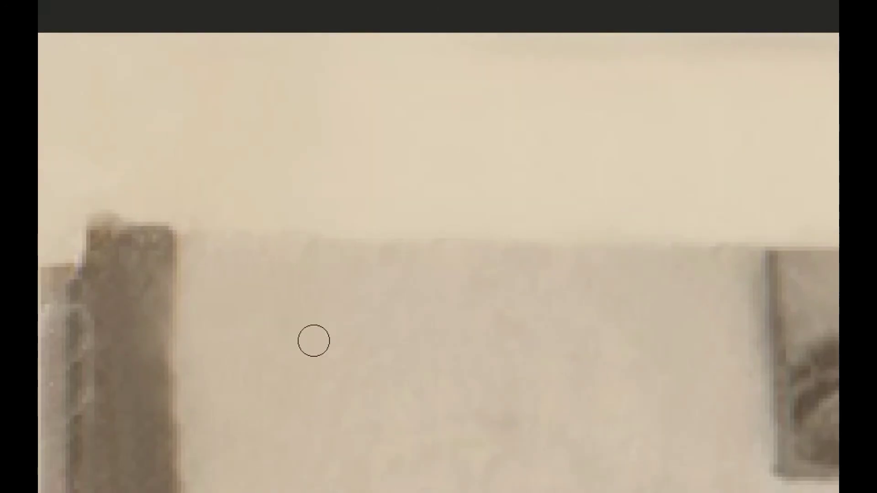
pyautogui.scroll(-3, 313, 341)
pyautogui.scroll(-3, 370, 290)
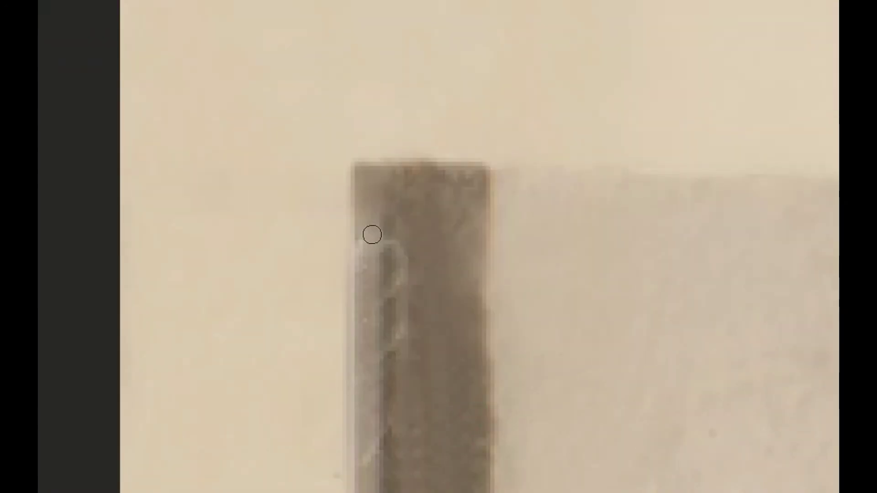
pyautogui.scroll(-3, 368, 311)
pyautogui.hscroll(3, 368, 311)
pyautogui.scroll(-3, 284, 43)
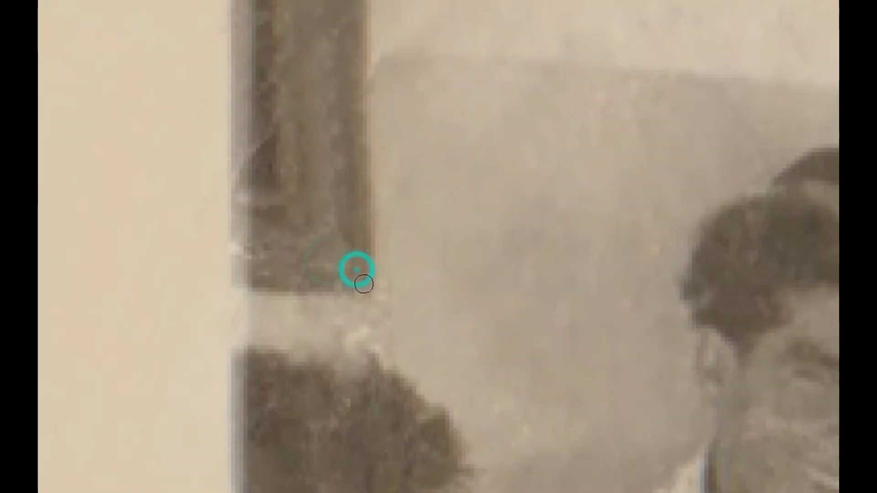
pyautogui.scroll(-3, 294, 292)
pyautogui.scroll(3, 284, 94)
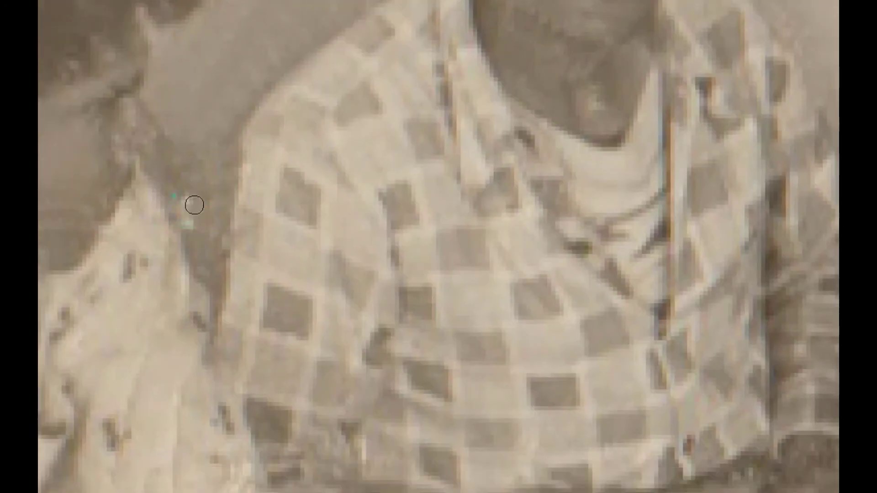
pyautogui.scroll(-3, 254, 292)
pyautogui.scroll(2, 327, 196)
pyautogui.scroll(3, 542, 147)
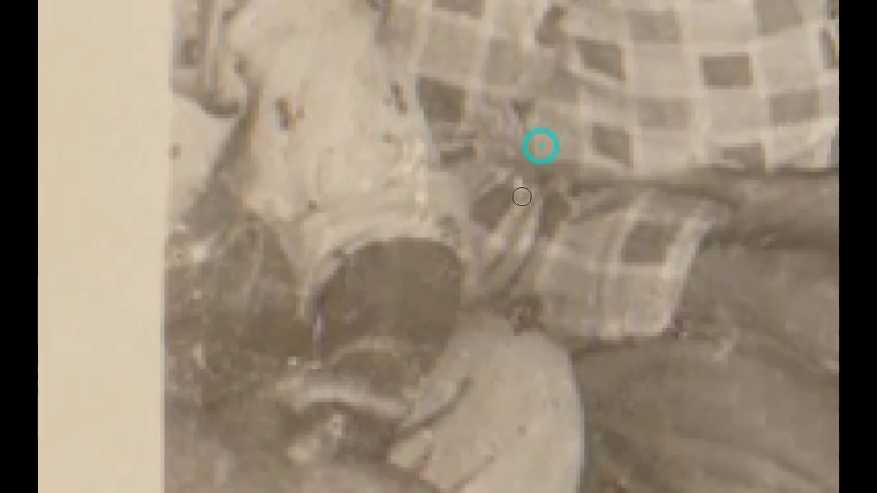
pyautogui.scroll(-3, 541, 146)
pyautogui.scroll(3, 490, 313)
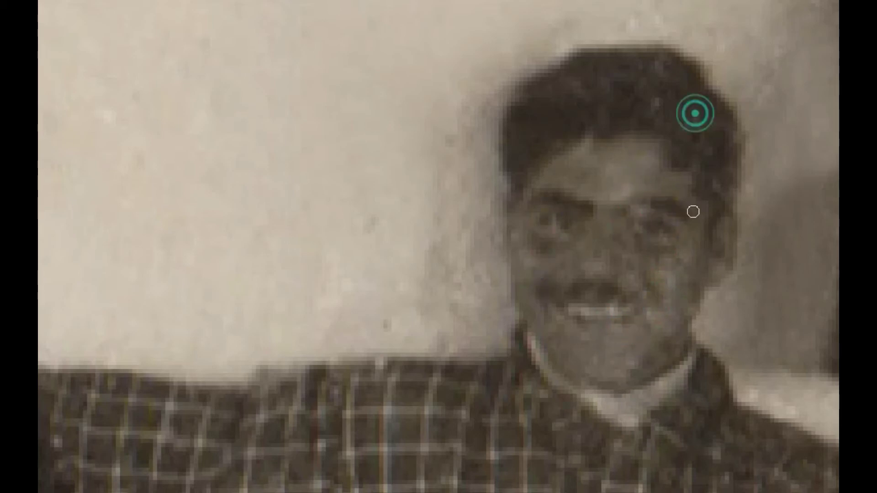
pyautogui.scroll(-3, 695, 114)
pyautogui.scroll(3, 493, 387)
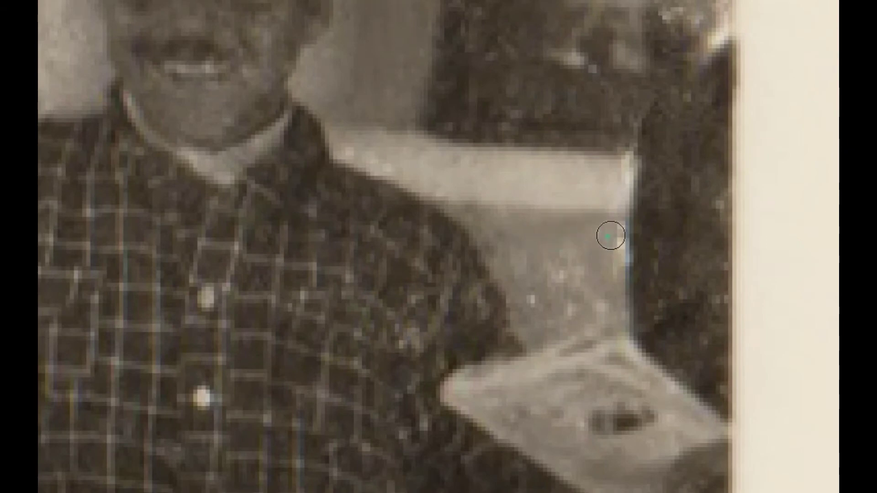
pyautogui.scroll(5, 625, 177)
pyautogui.scroll(-3, 616, 415)
pyautogui.scroll(-3, 385, 173)
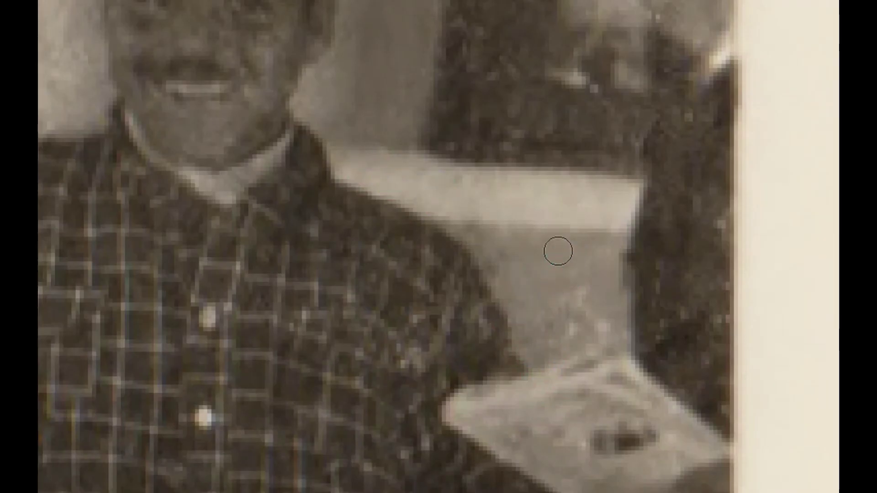
pyautogui.scroll(-5, 560, 312)
pyautogui.scroll(-5, 651, 335)
pyautogui.scroll(3, 387, 278)
pyautogui.scroll(-3, 405, 90)
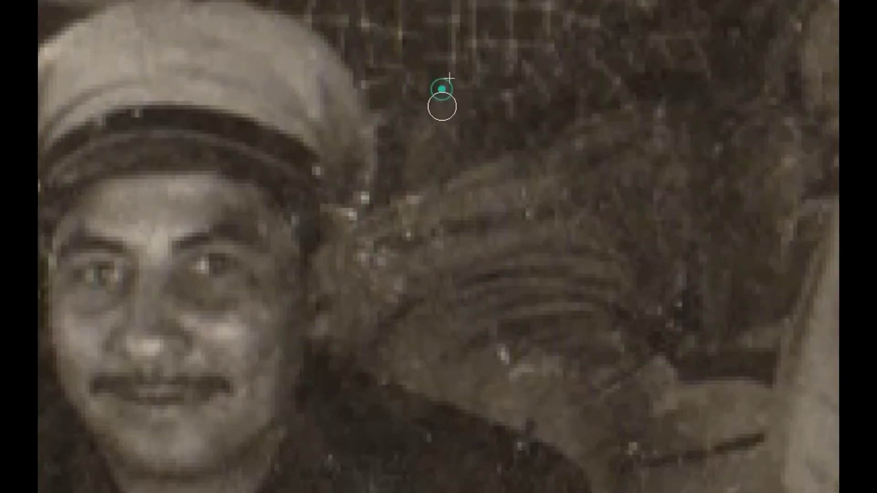
pyautogui.scroll(-3, 524, 284)
pyautogui.hscroll(-4, 526, 395)
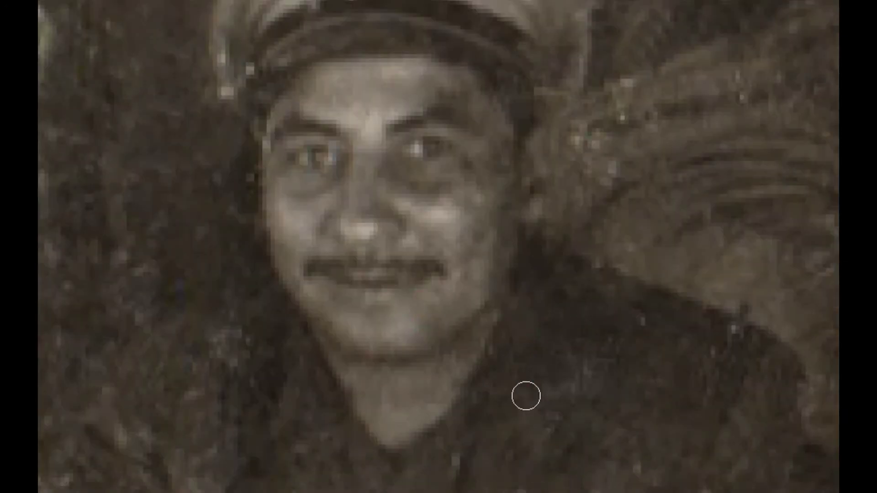
pyautogui.hscroll(5, 430, 316)
pyautogui.scroll(-1, 731, 324)
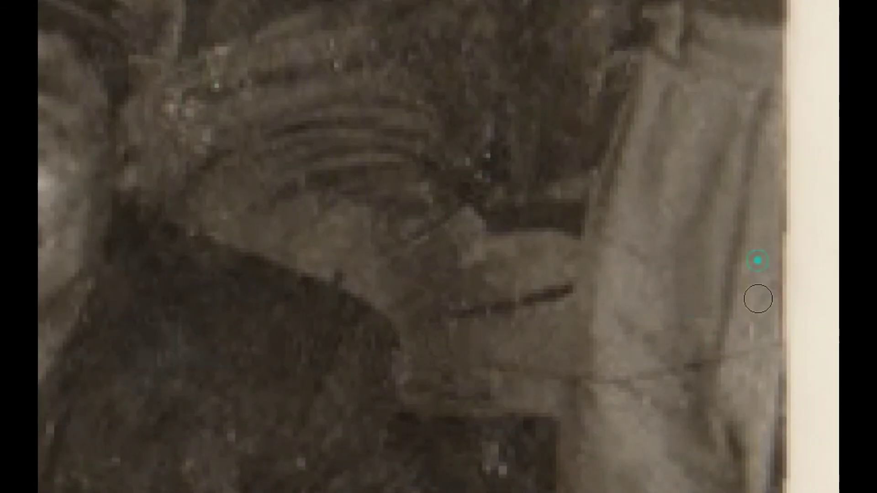
pyautogui.scroll(-2, 757, 298)
pyautogui.scroll(-2, 597, 249)
pyautogui.scroll(-3, 359, 328)
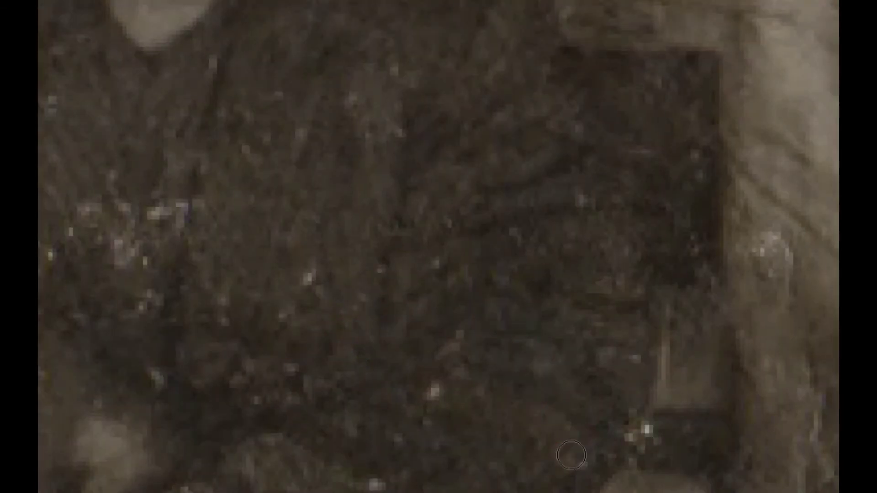
pyautogui.scroll(2, 433, 392)
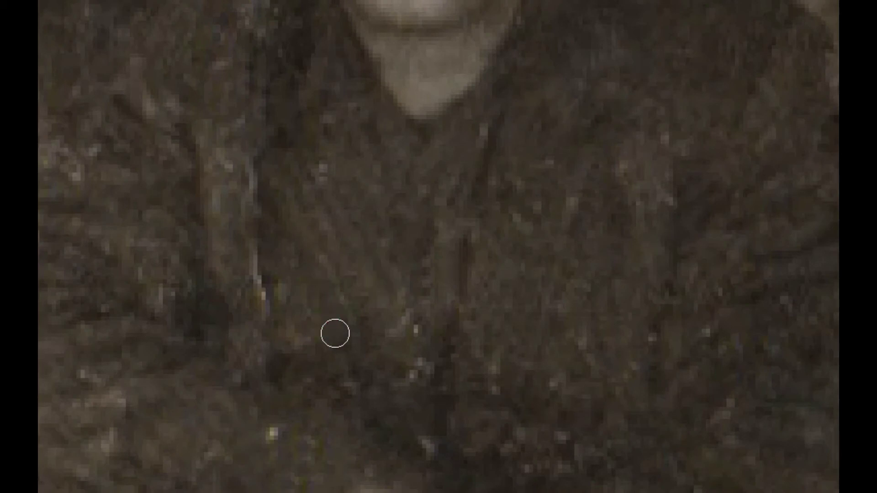
pyautogui.scroll(-2, 607, 274)
pyautogui.scroll(1, 464, 426)
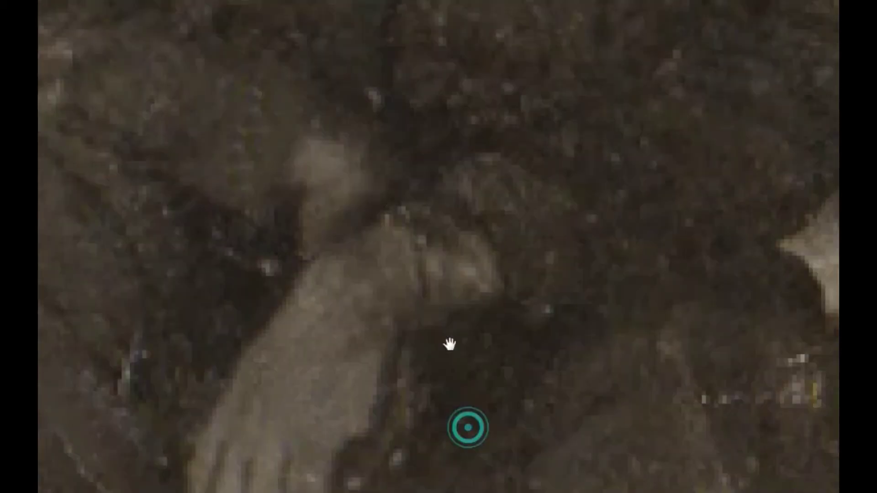
pyautogui.scroll(1, 387, 386)
pyautogui.scroll(1, 395, 285)
pyautogui.scroll(-2, 395, 285)
pyautogui.scroll(2, 327, 441)
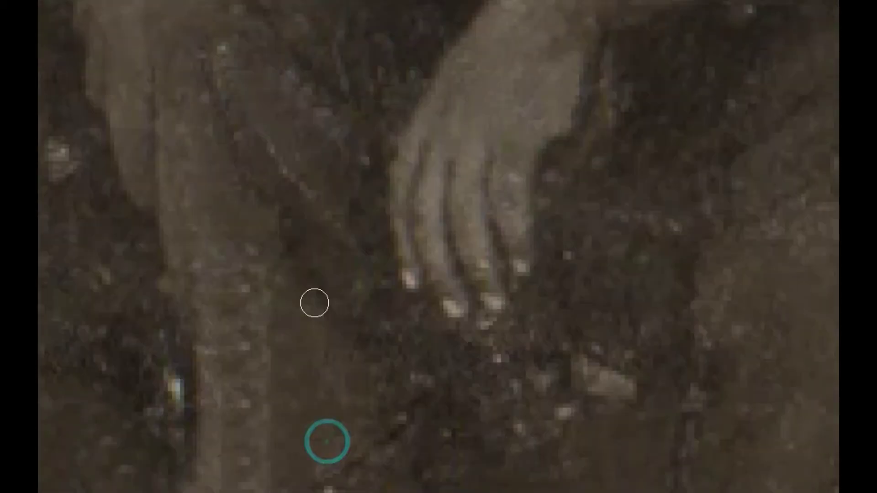
pyautogui.scroll(-3, 527, 281)
pyautogui.scroll(-2, 564, 317)
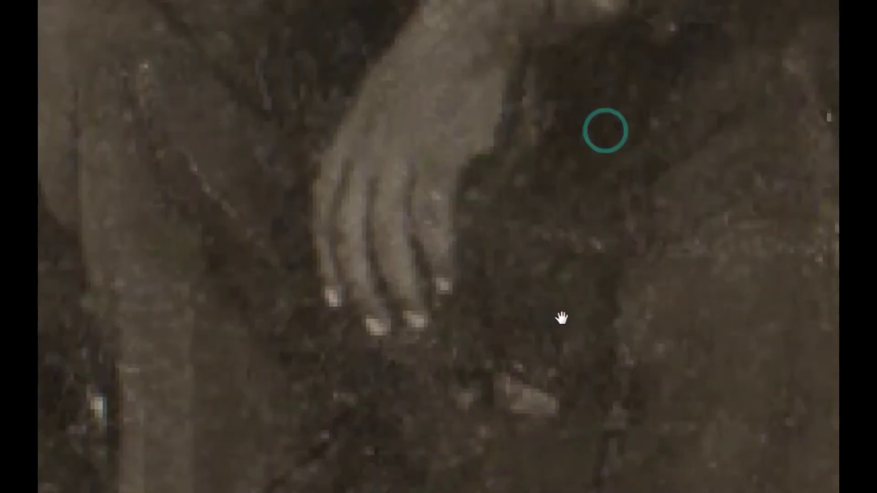
pyautogui.scroll(-3, 636, 199)
pyautogui.scroll(1, 280, 129)
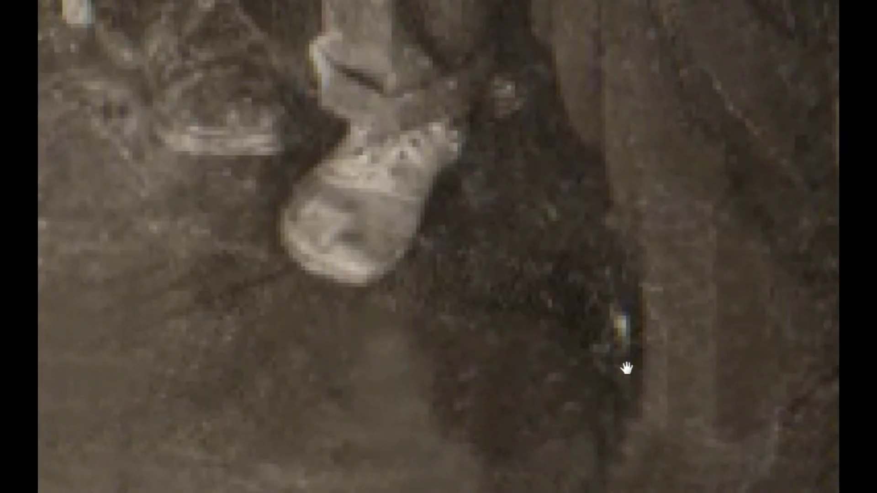